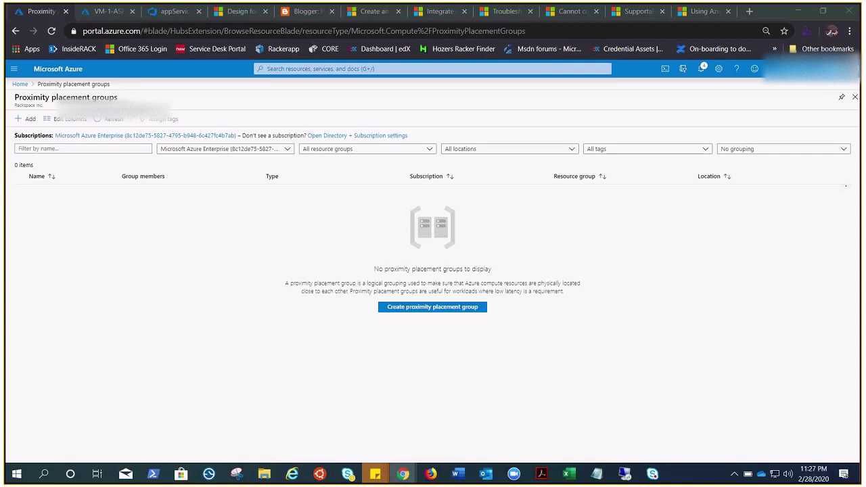
Find the Proximity placement groups service and start creating a new proximity placement group
click(285, 69)
text(pro)
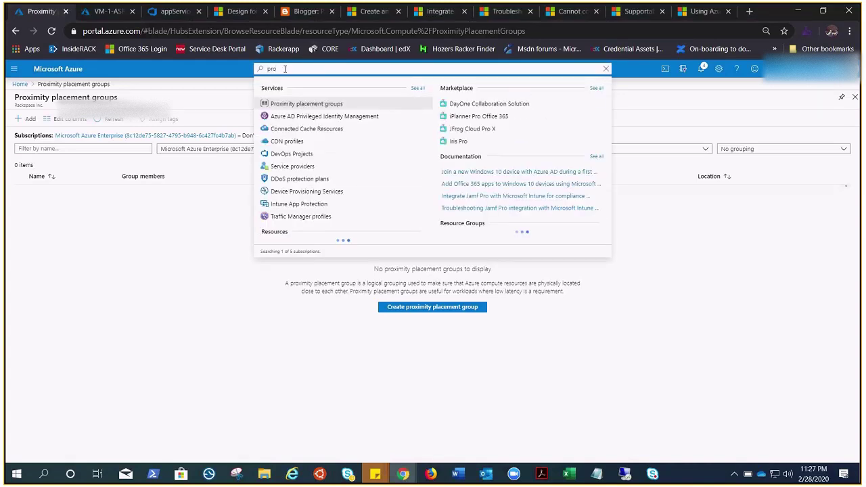
click(305, 102)
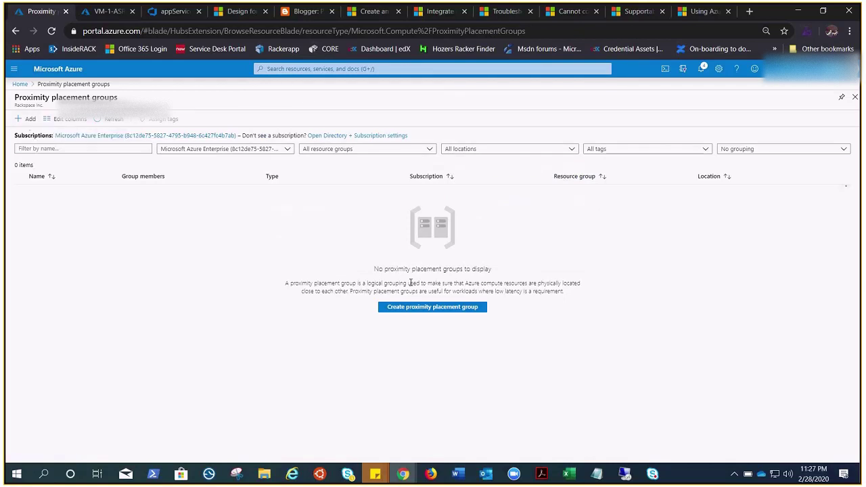
click(27, 121)
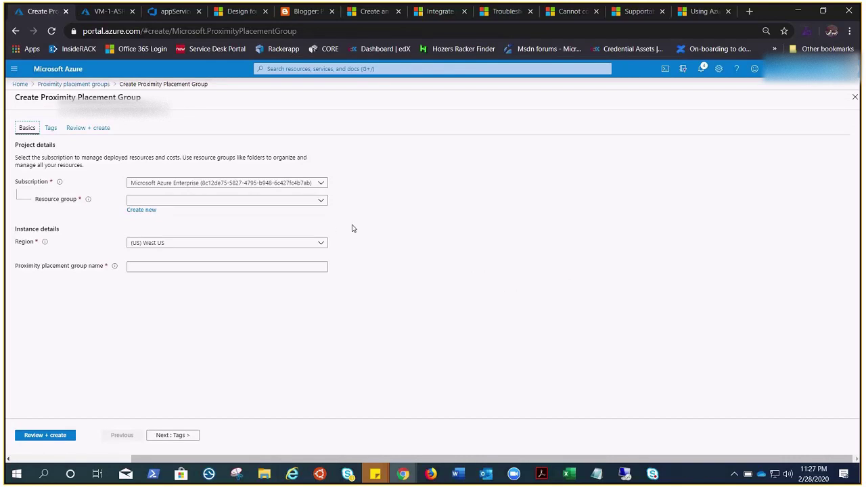
Create the proximity placement group Demo-PG in resource group ASR-Vault with region (US) North Central US
click(322, 203)
click(184, 305)
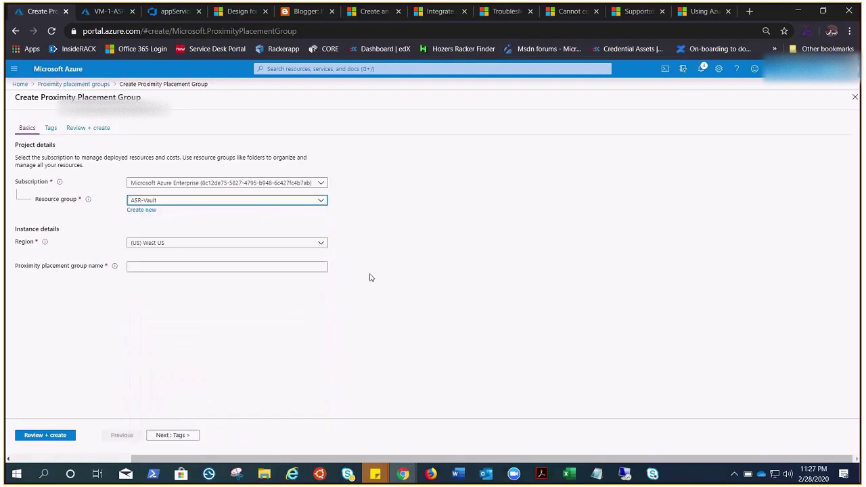
click(322, 245)
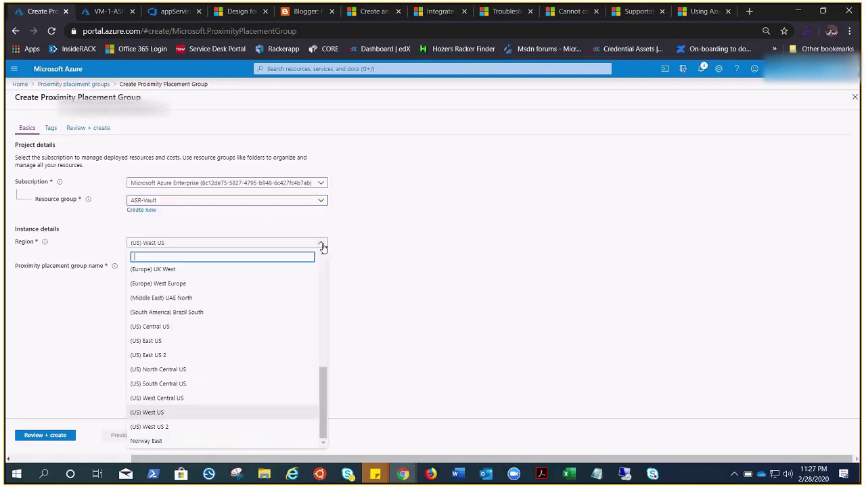
click(176, 371)
click(151, 268)
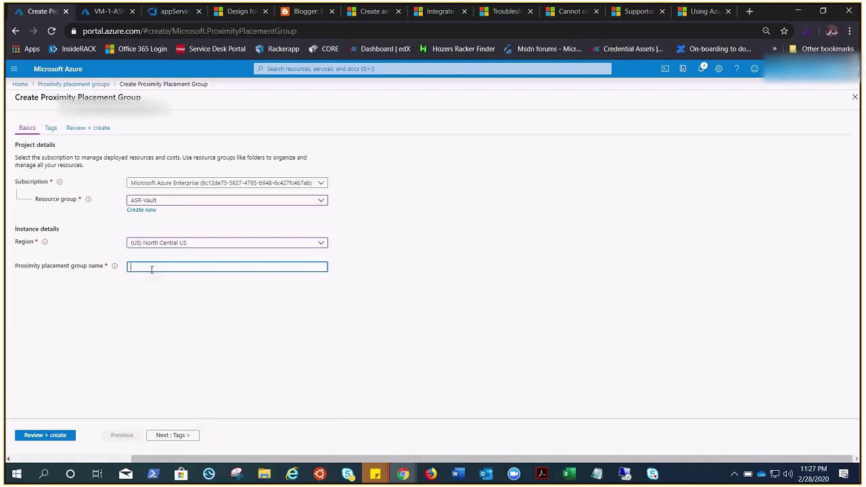
text(Demo-PG)
click(50, 436)
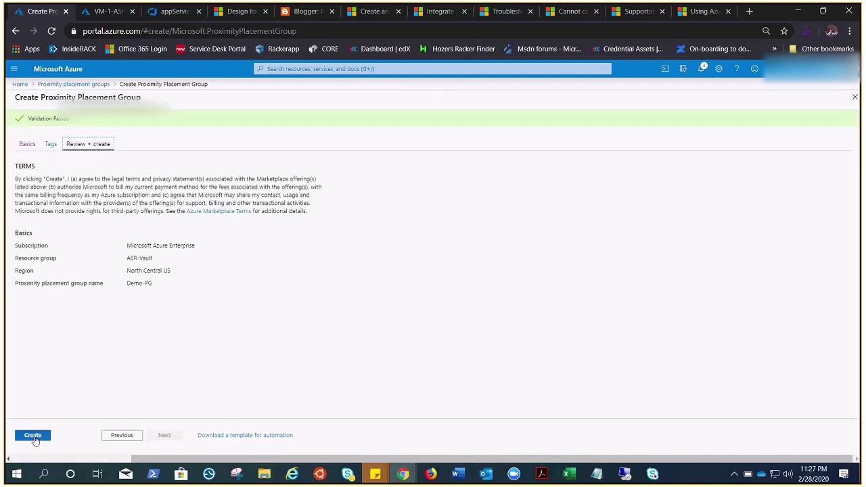
click(33, 436)
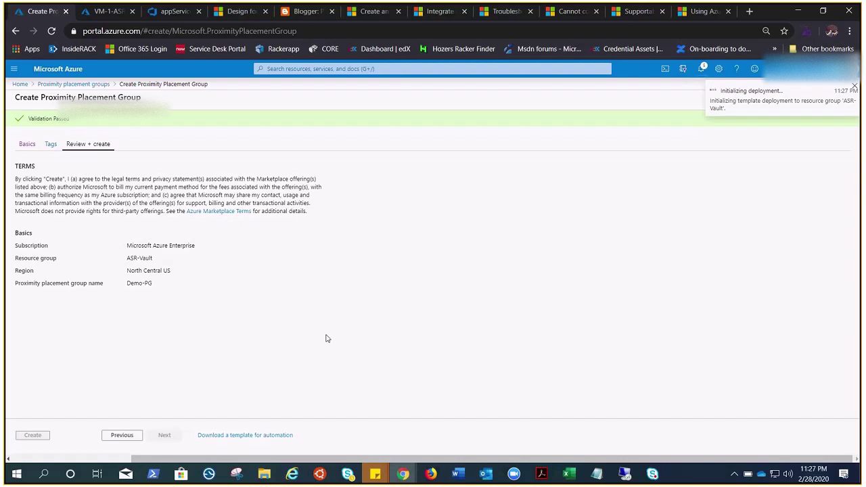
Check which proximity placement groups can be selected in the configuration of the virtual machine VM-1-ASR
click(102, 19)
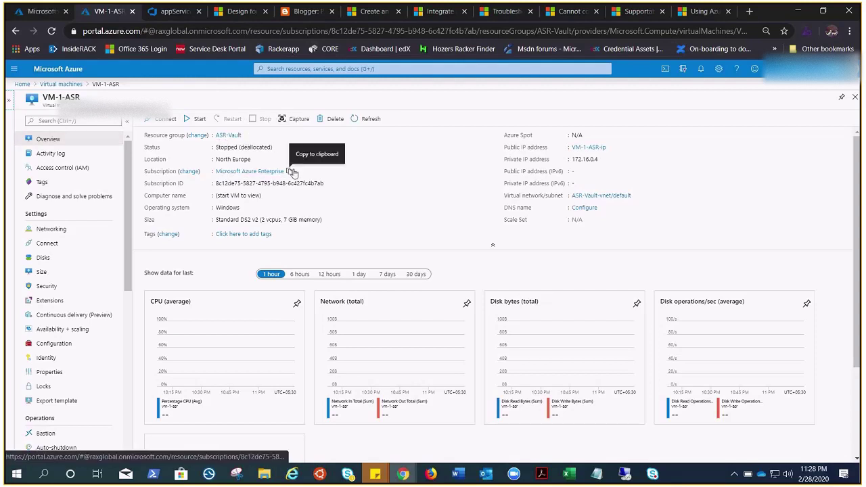
click(42, 346)
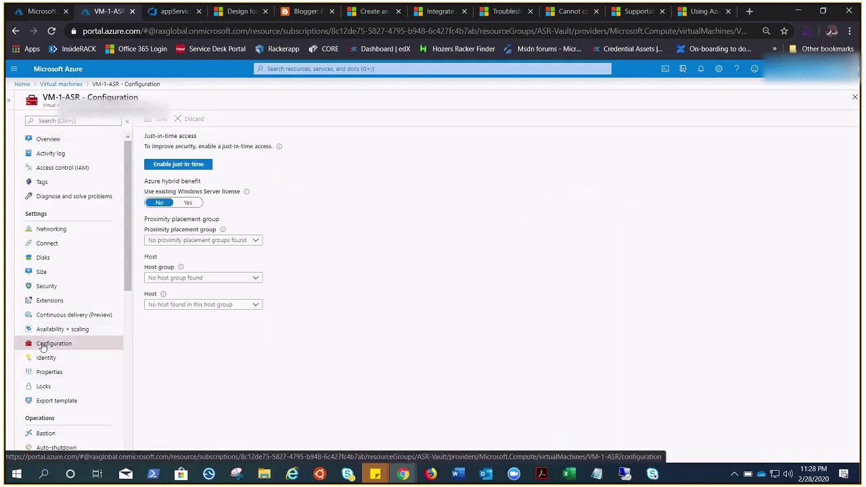
click(258, 240)
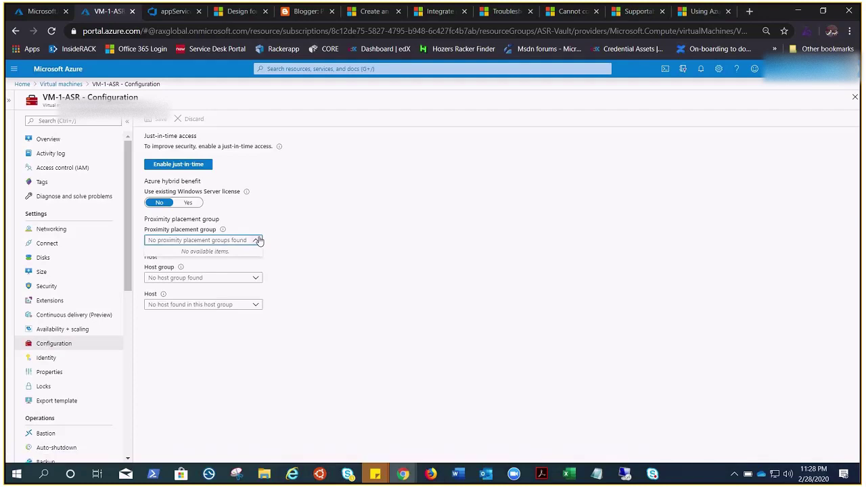
Check the deployment's progress and reopen the list of proximity placement groups
click(40, 15)
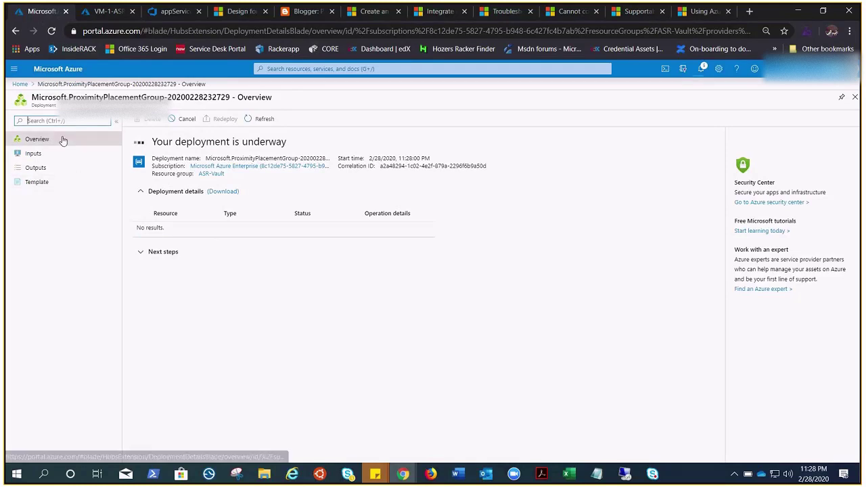
click(329, 69)
text(pro)
click(318, 103)
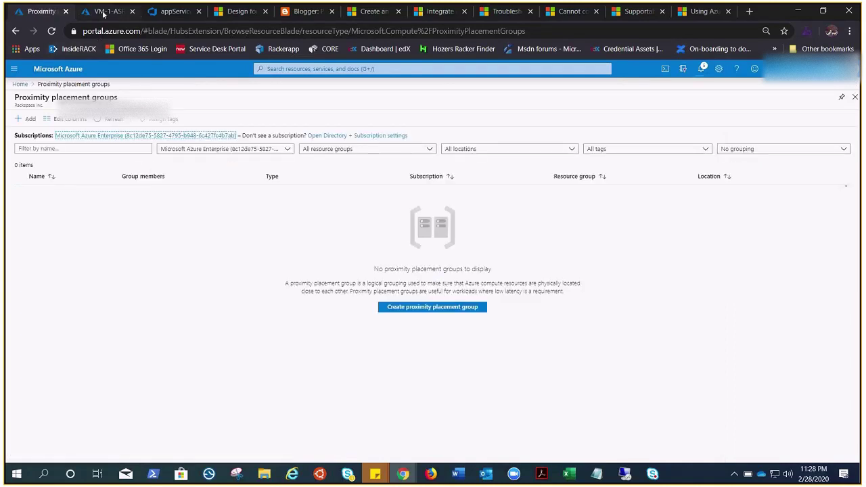
Look up VM-1-ASR's location in its overview and return to the proximity placement groups list
key(ctrl+Tab)
click(73, 143)
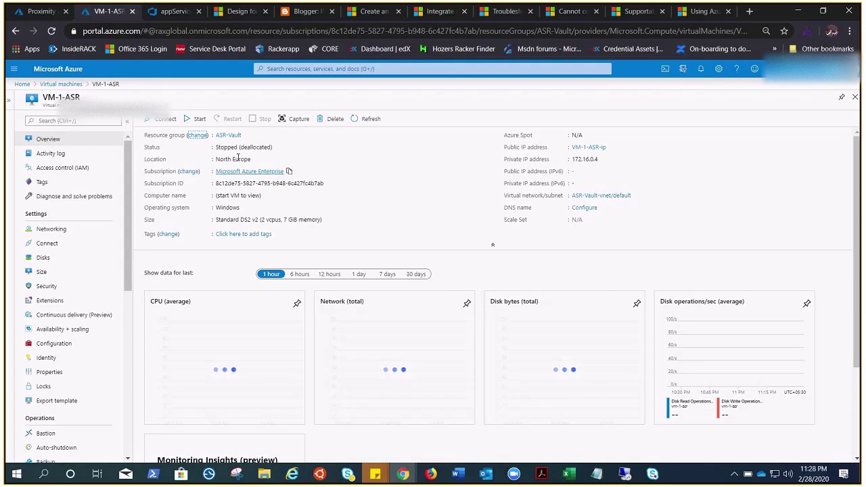
key(ctrl+shift+Tab)
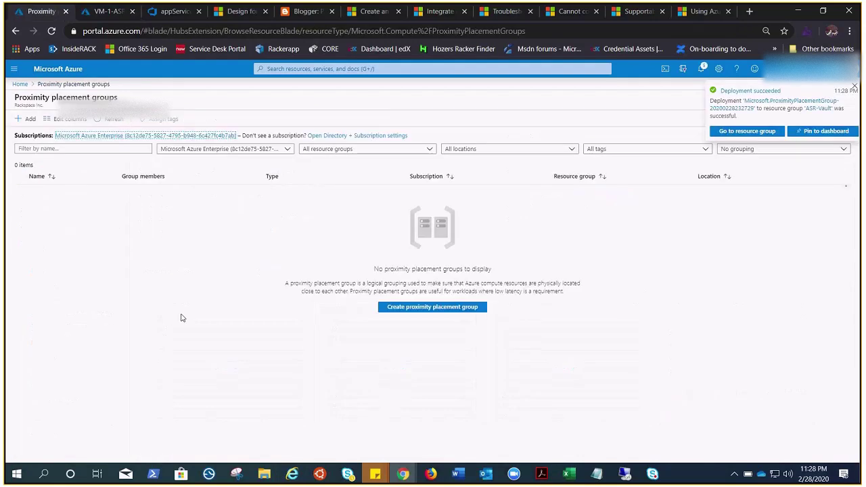
Start another proximity placement group in resource group ASR-Vault with region (Europe) North Europe
click(424, 309)
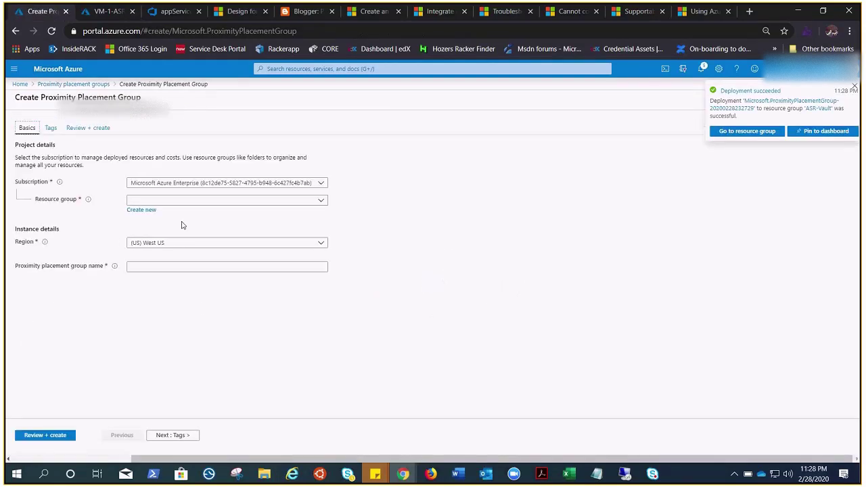
click(278, 200)
click(167, 310)
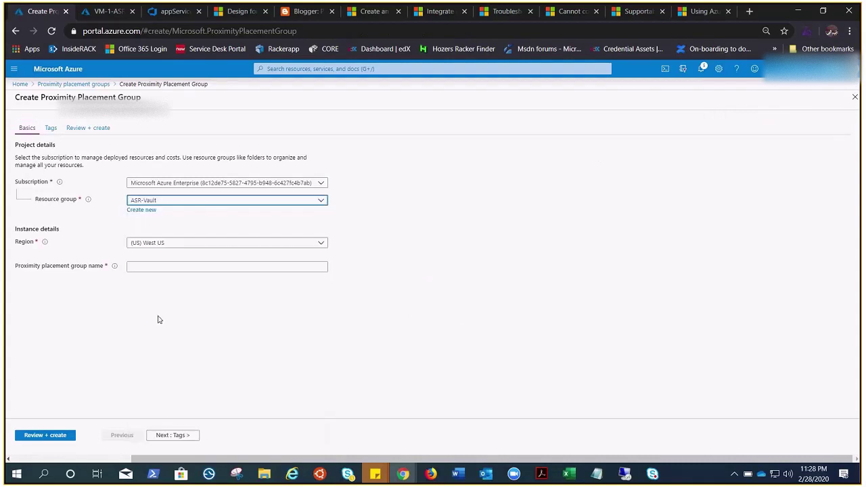
click(181, 245)
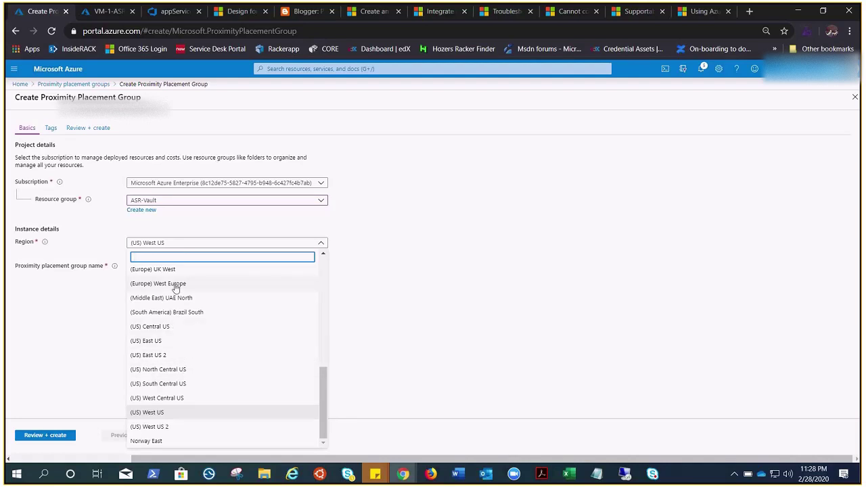
click(322, 417)
drag(322, 417, 320, 381)
click(183, 315)
Name the new proximity placement group Demo-PG2, review its settings and create it
click(164, 266)
text(Demo-)
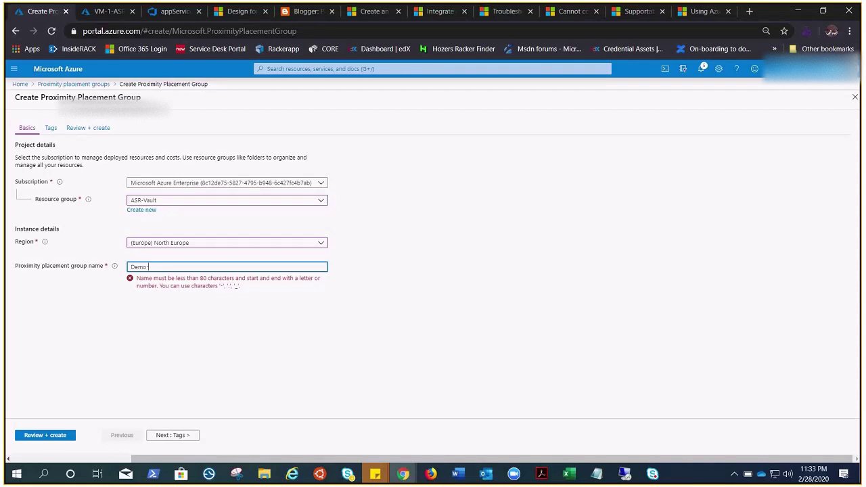
text(PG2)
click(45, 437)
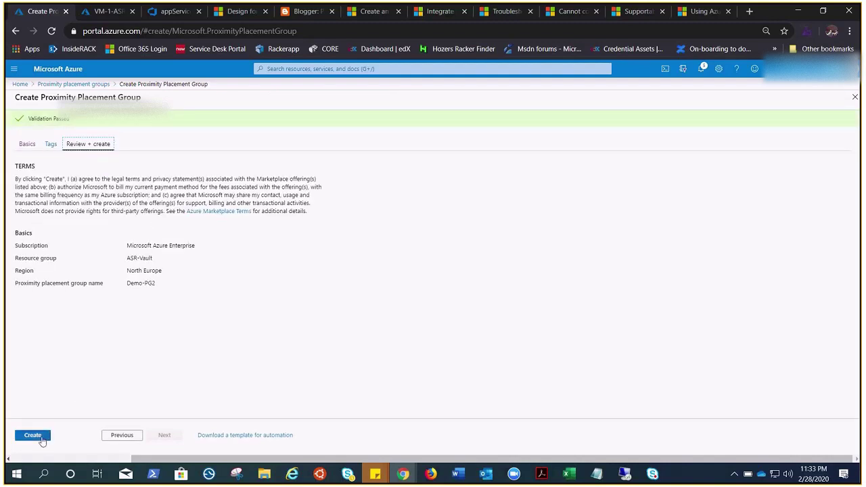
click(34, 436)
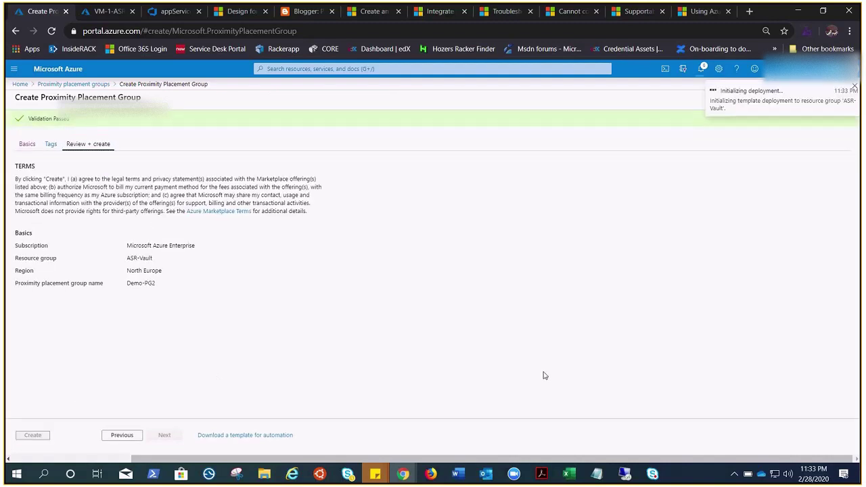
Open VM-1-ASR's configuration and examine the proximity placement group choices offered
click(109, 12)
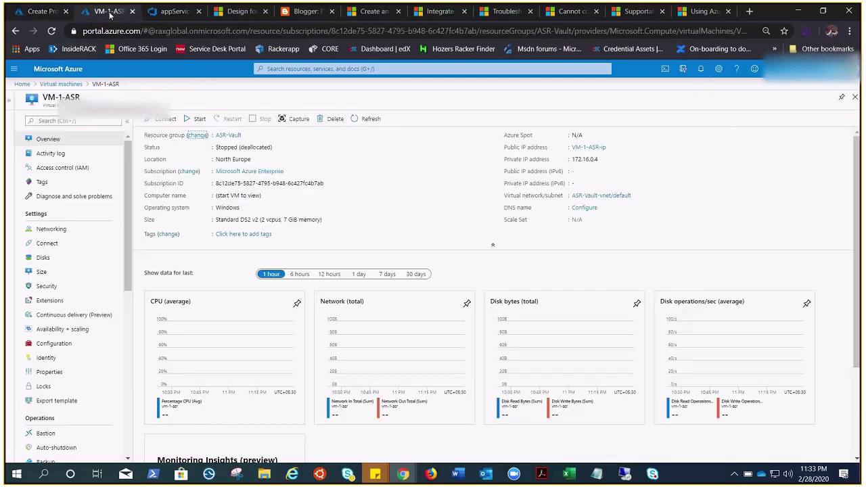
click(57, 344)
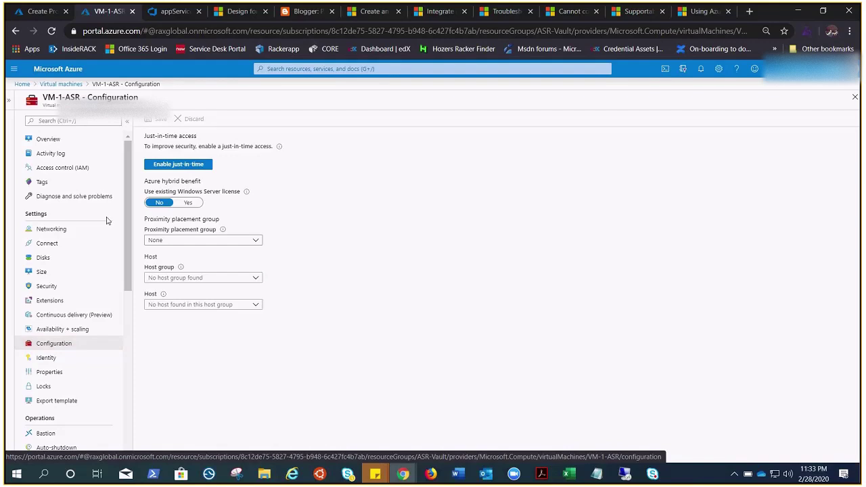
click(255, 242)
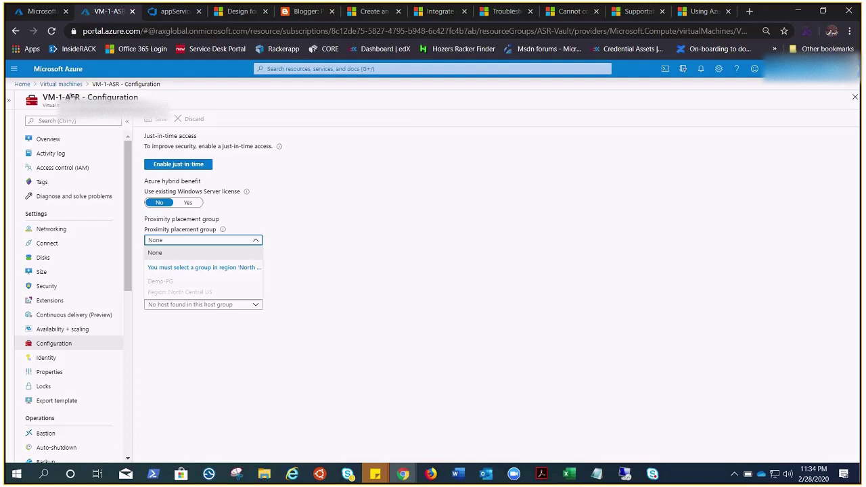
Go to the deployed resource's group ASR-Vault and look through its resources for the proximity placement groups
click(38, 13)
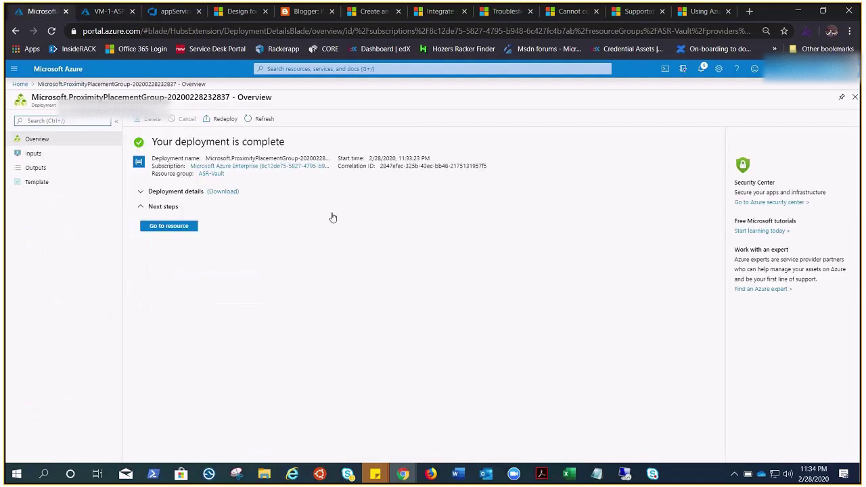
click(169, 226)
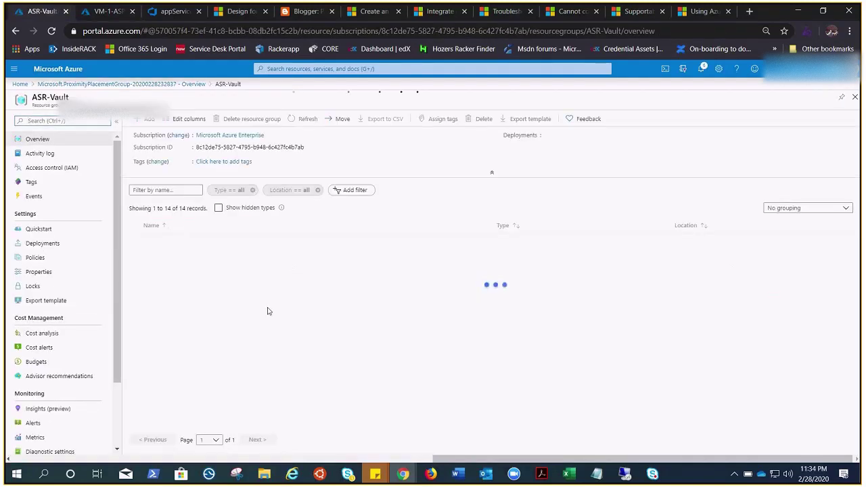
scroll(291, 315, down, 1)
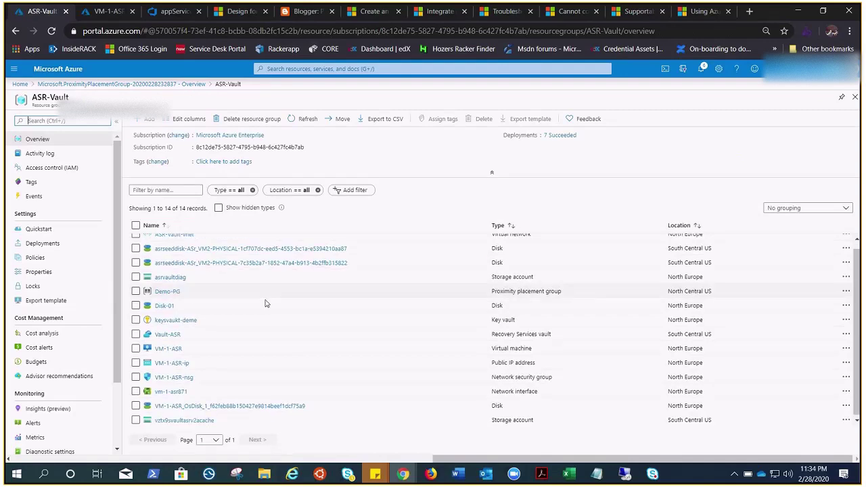
Refresh VM-1-ASR and select Demo-PG2 as the proximity placement group in its configuration
click(104, 14)
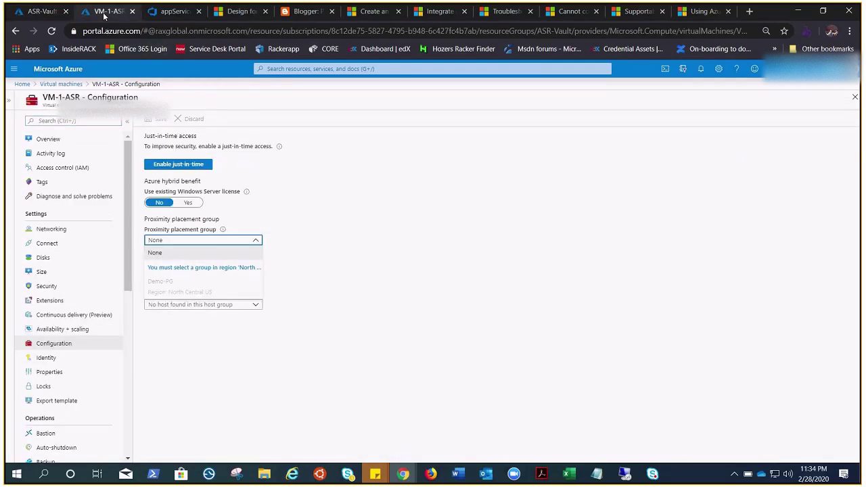
click(328, 239)
click(71, 140)
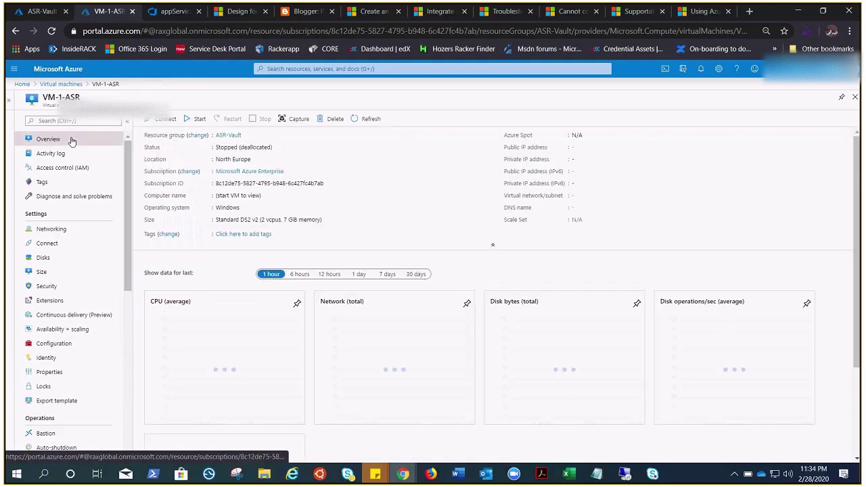
click(368, 119)
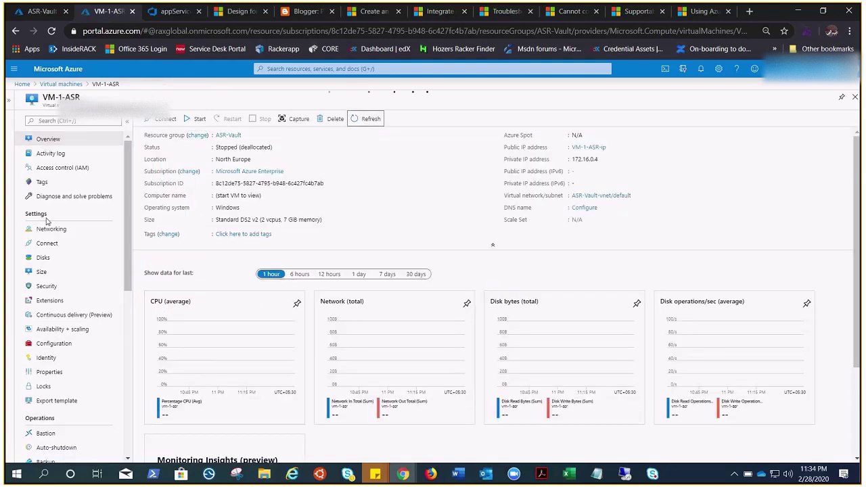
click(59, 344)
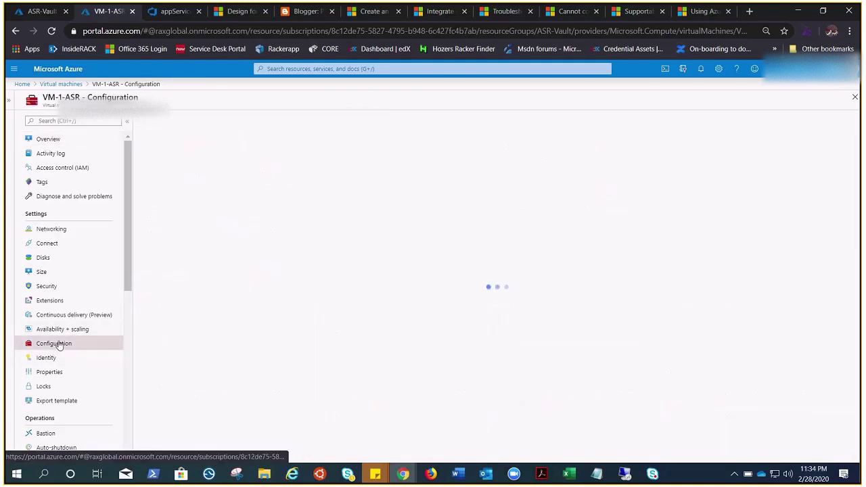
click(255, 241)
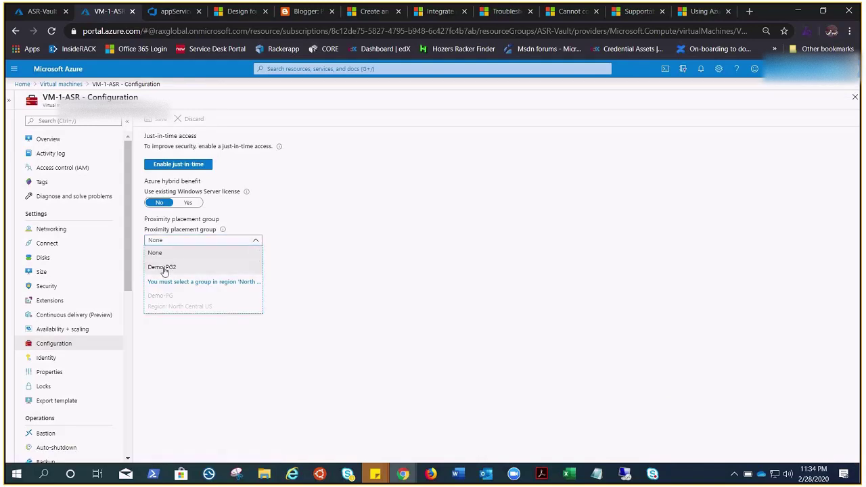
click(174, 267)
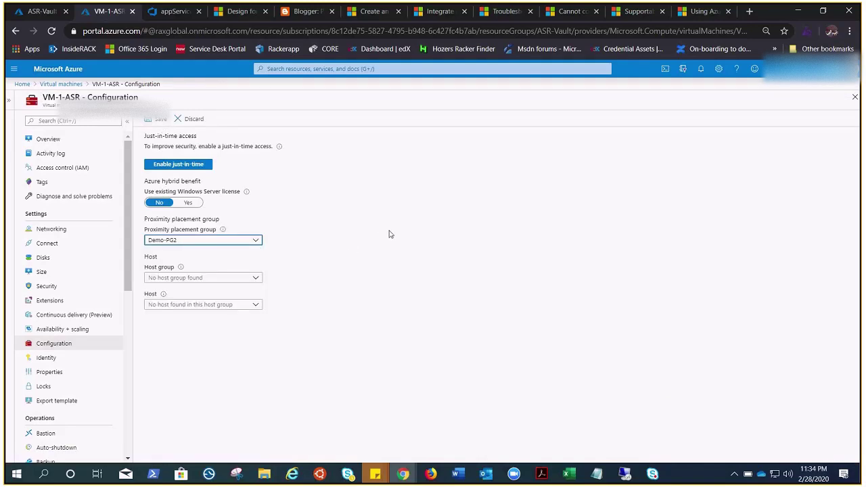
Start a new availability set from the Availability sets service, with resource group ASR-Vault and the name pg-av-set
click(313, 69)
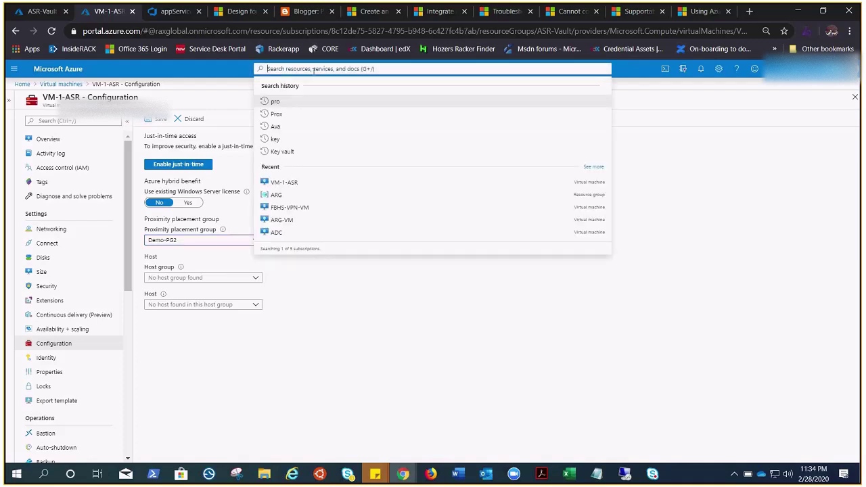
text(Avail)
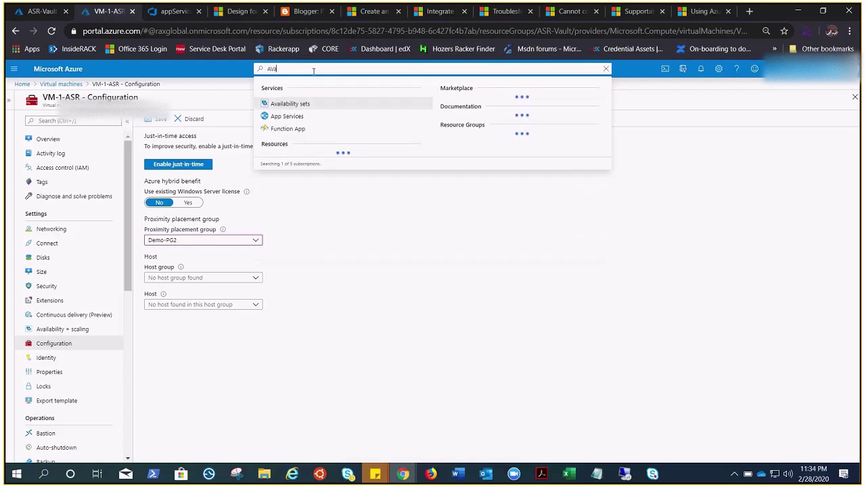
click(302, 103)
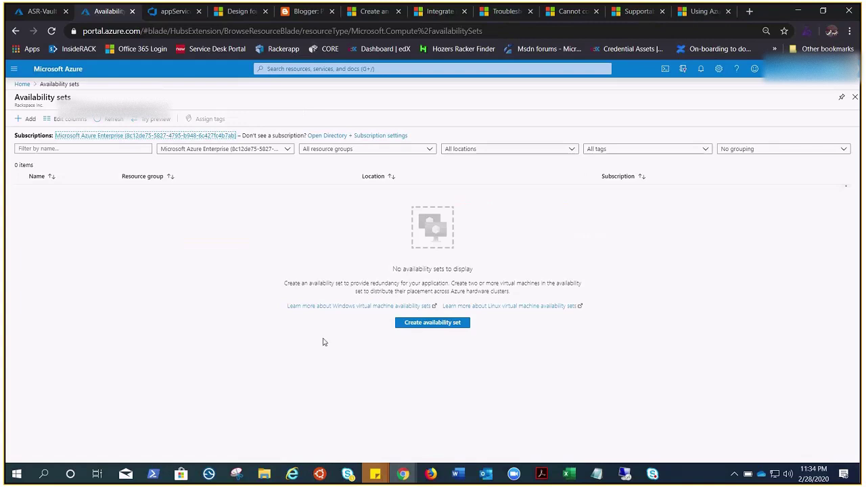
click(411, 326)
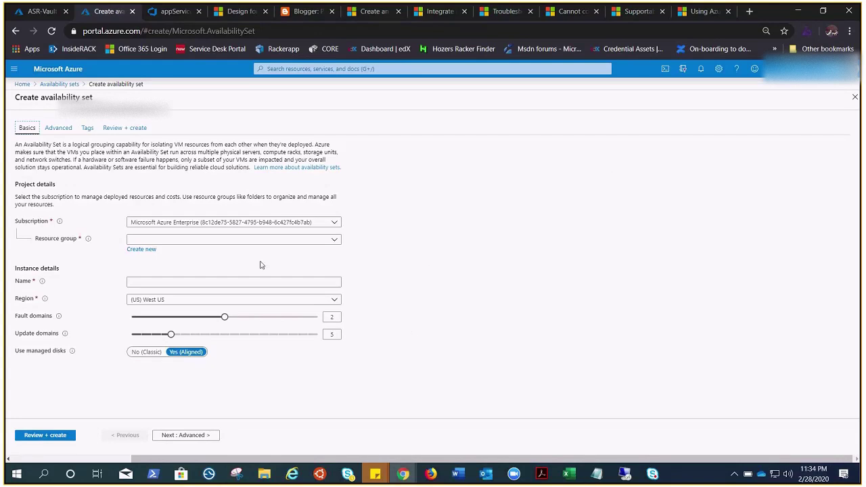
click(335, 242)
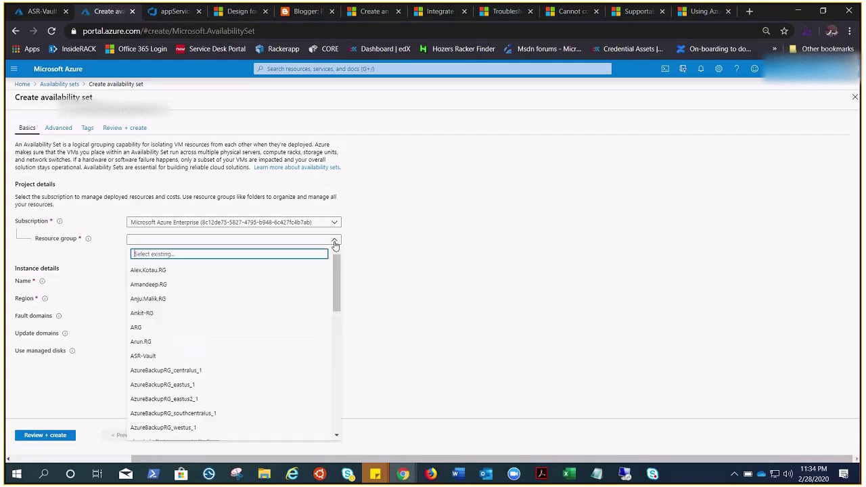
click(146, 356)
click(198, 283)
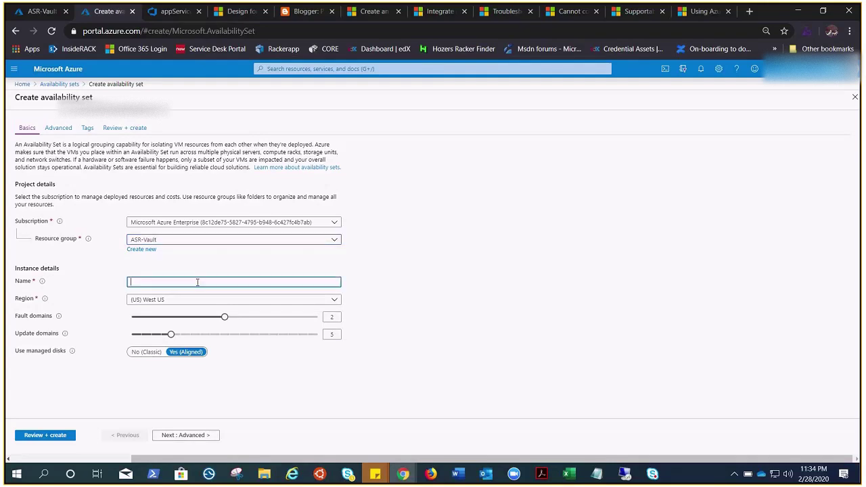
text(pg-av-set)
Set the availability set's region to (Europe) North Europe
click(324, 301)
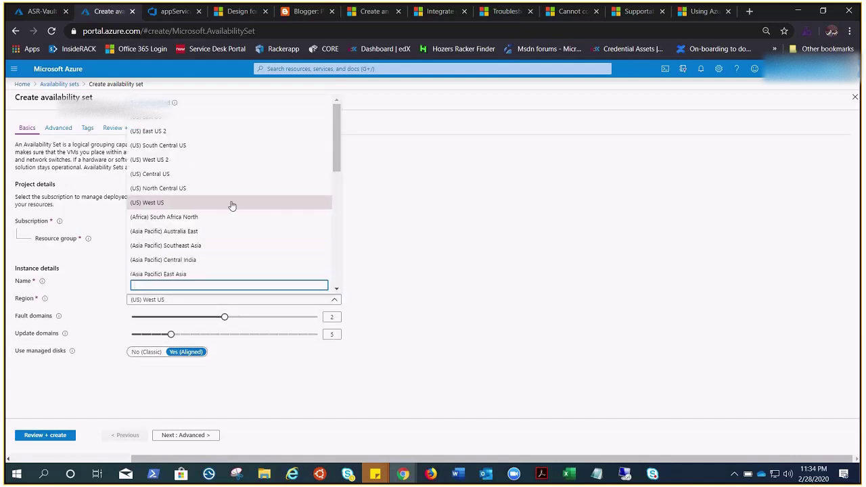
scroll(232, 203, down, 3)
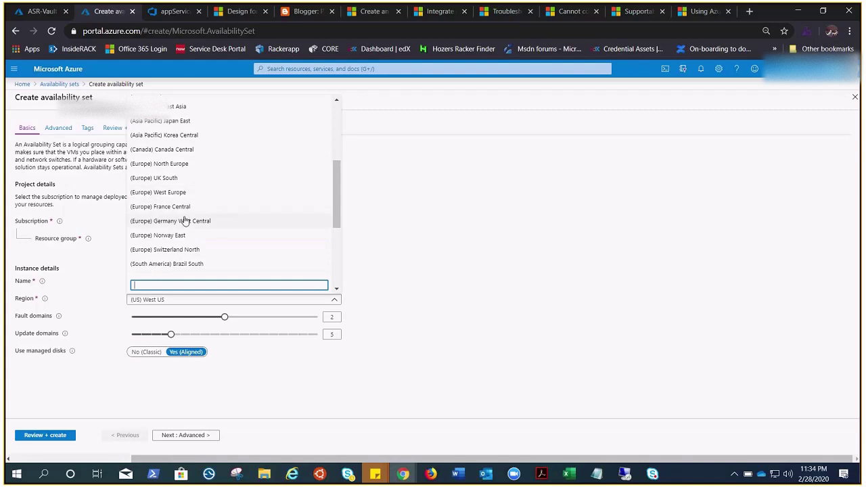
scroll(196, 217, up, 3)
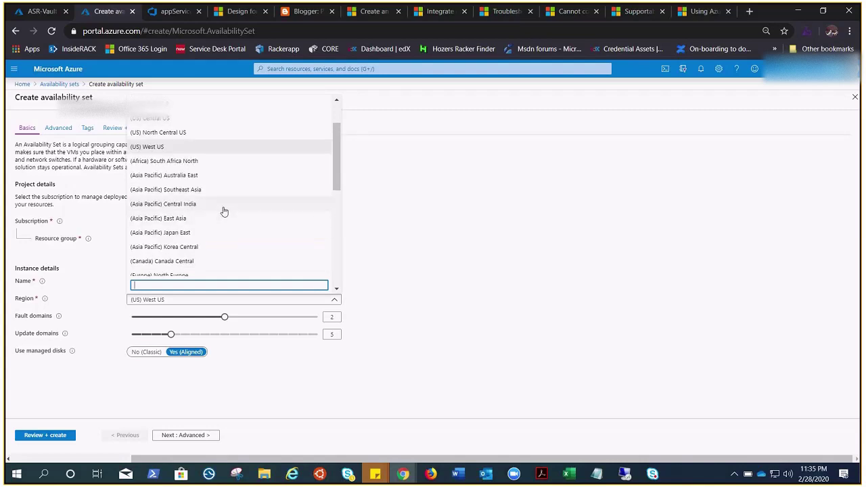
scroll(213, 237, up, 2)
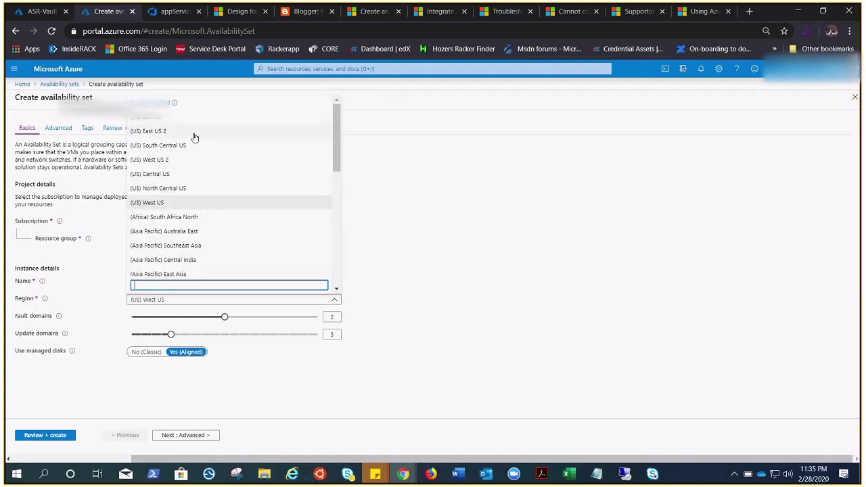
drag(335, 123, 336, 165)
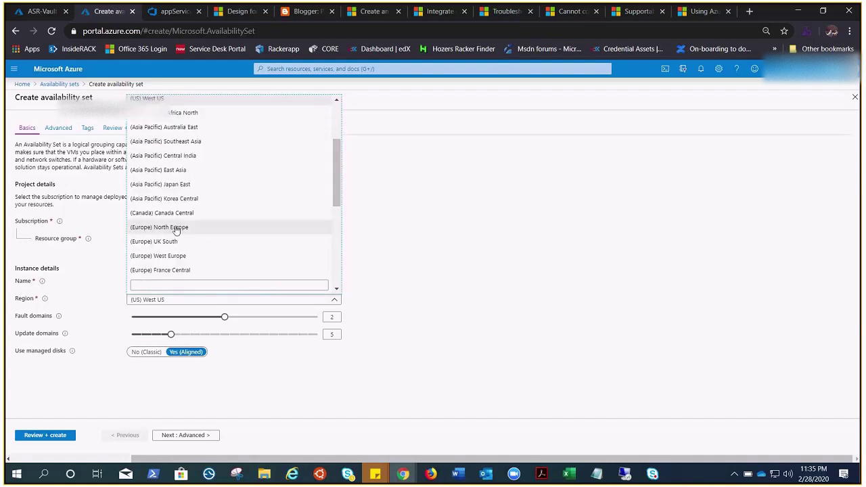
click(180, 226)
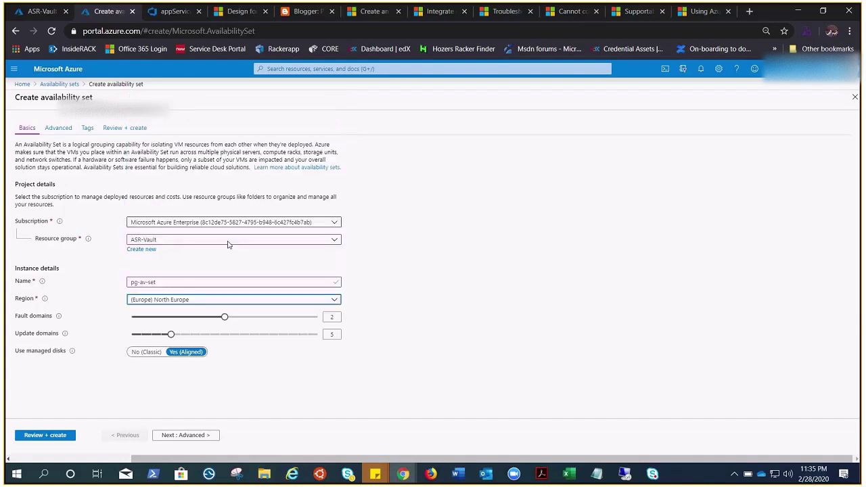
Assign Demo-PG2 as the availability set's proximity placement group, then review and create the set
click(185, 436)
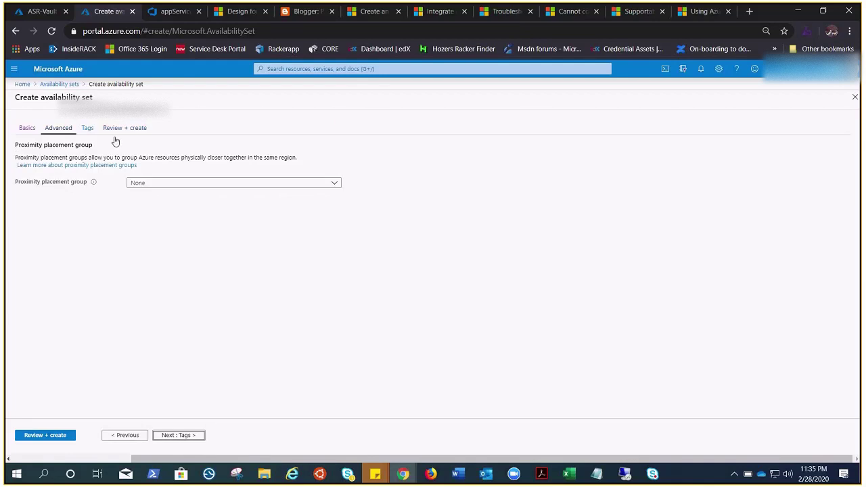
click(336, 184)
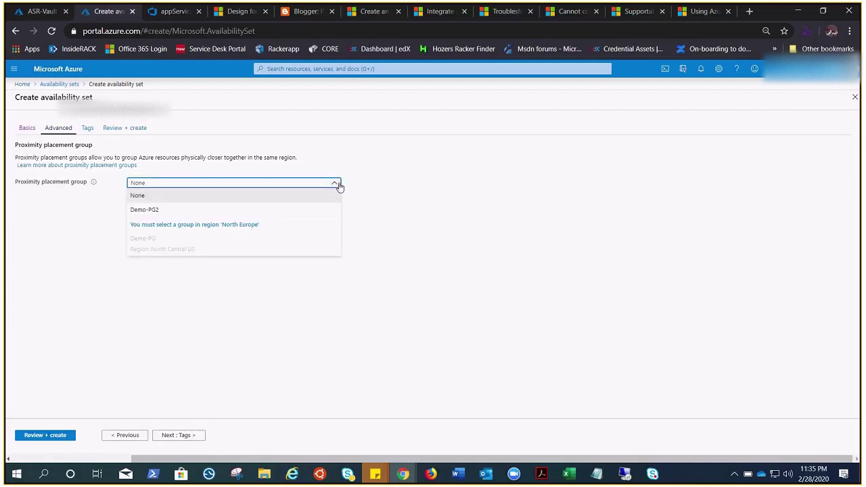
click(147, 210)
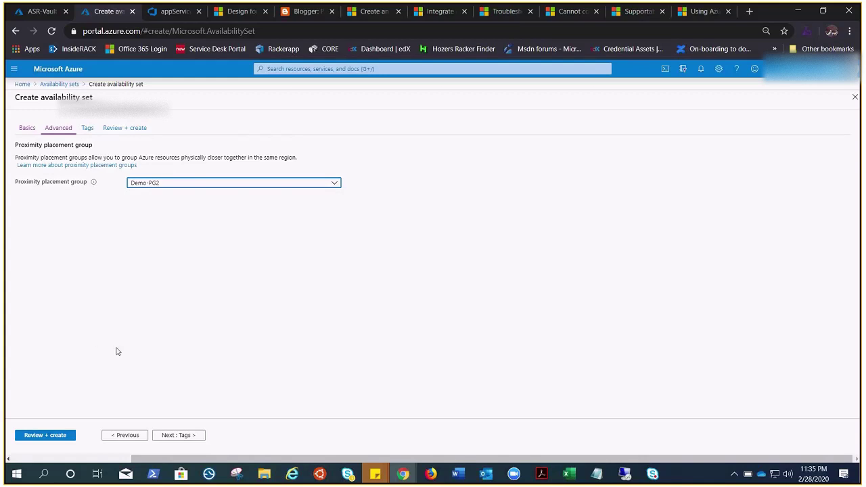
click(57, 436)
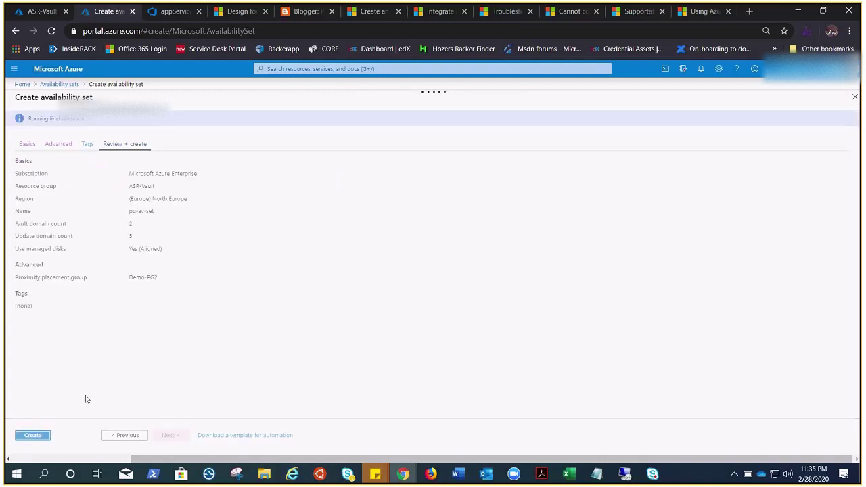
click(31, 435)
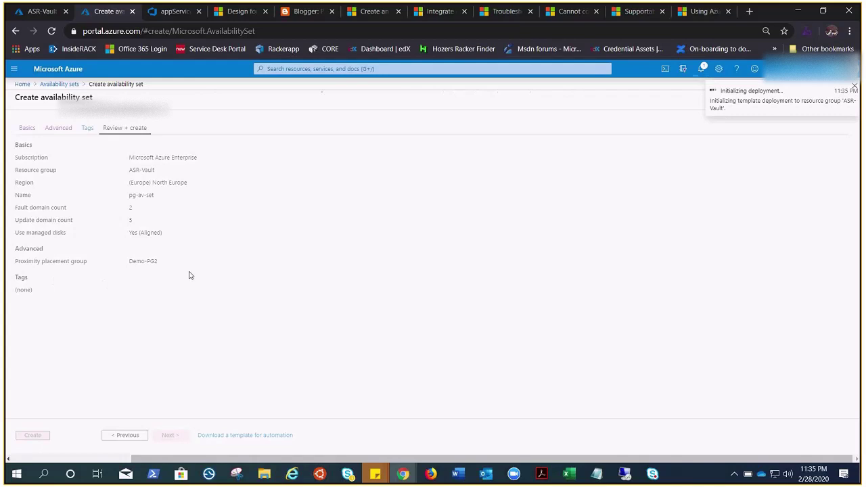
Return to the ASR-Vault browser tab, open VM-1-ASR's configuration and save Demo-PG2 as its proximity placement group
click(47, 13)
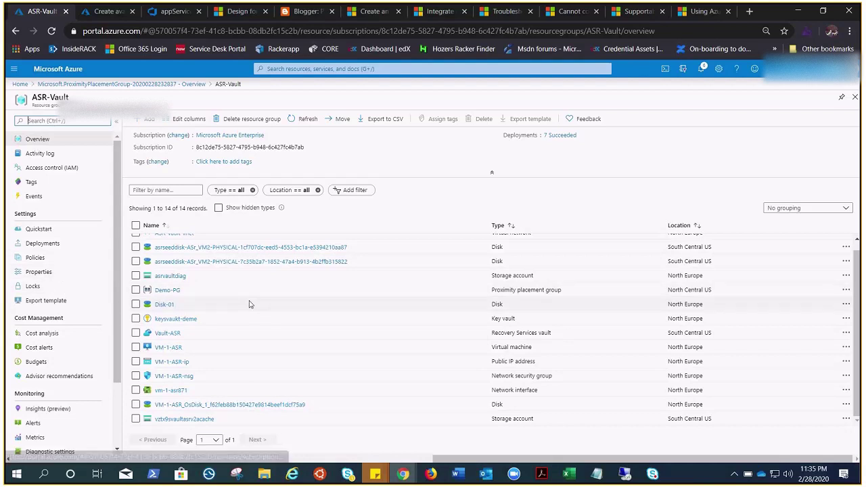
scroll(291, 355, up, 1)
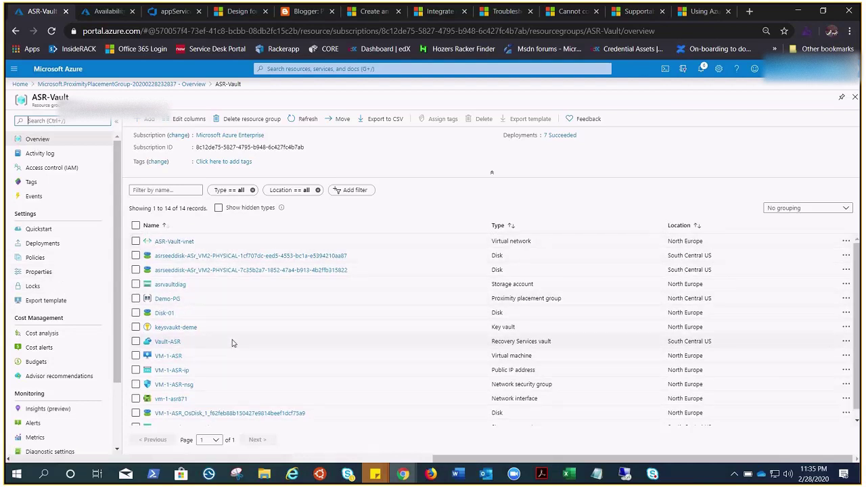
click(13, 68)
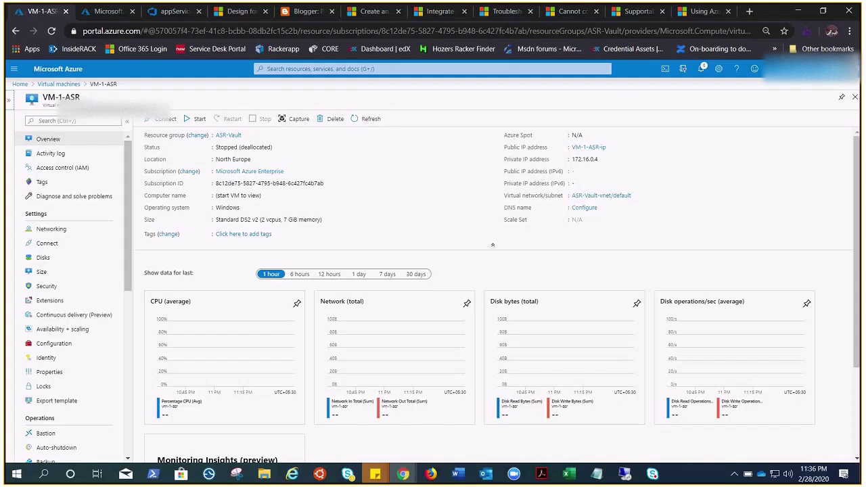
click(68, 345)
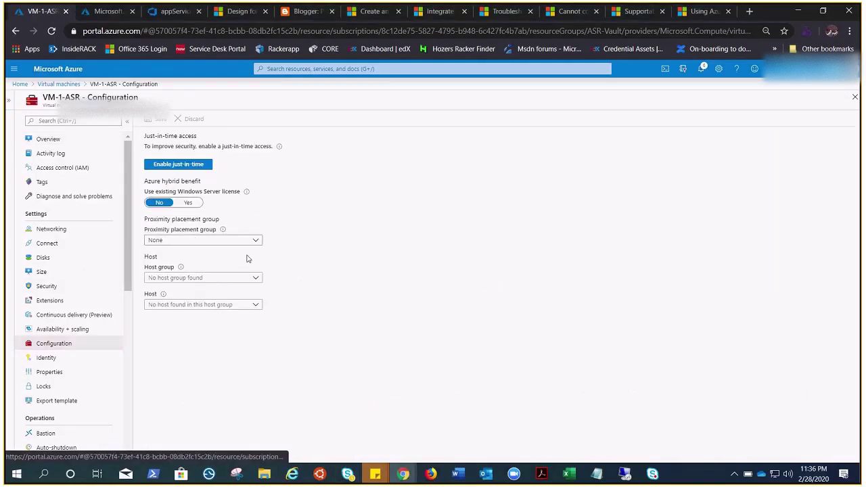
click(255, 243)
click(228, 266)
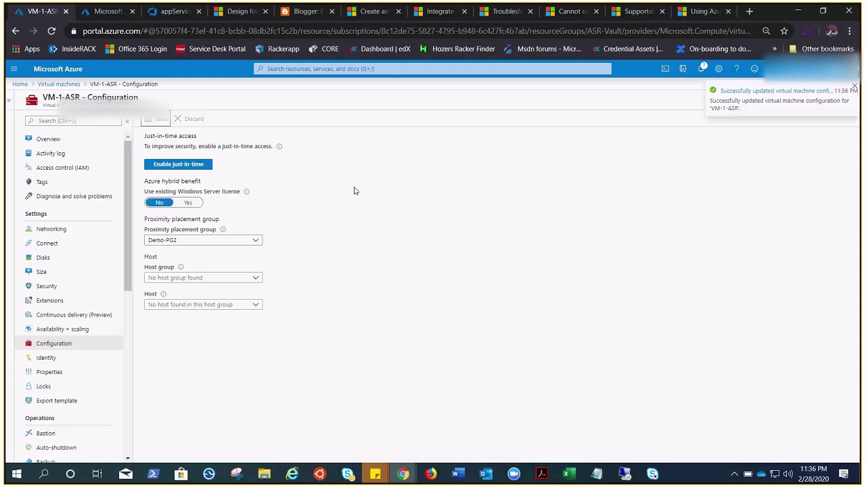
Open the deployed availability set pg-av-set and check the proximity placement group in its configuration
click(105, 12)
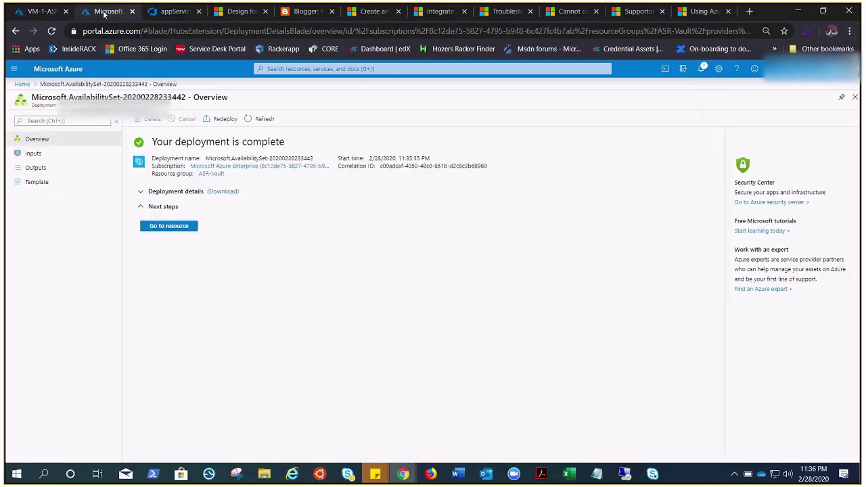
click(169, 226)
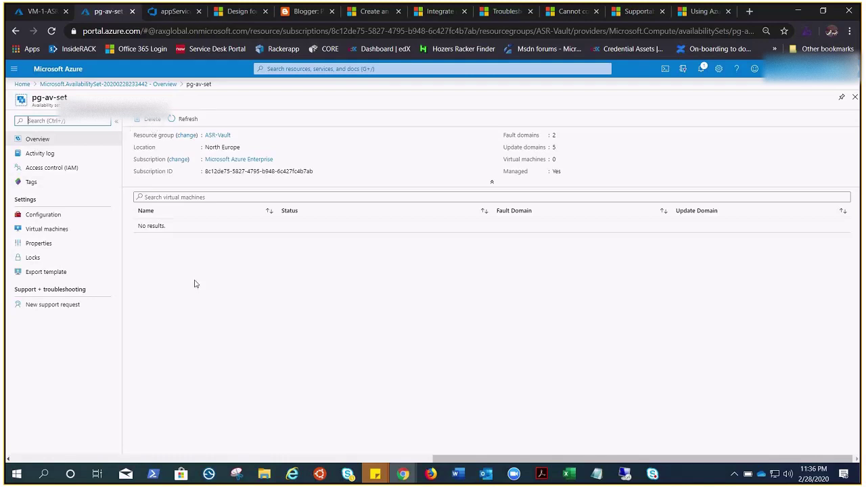
click(43, 216)
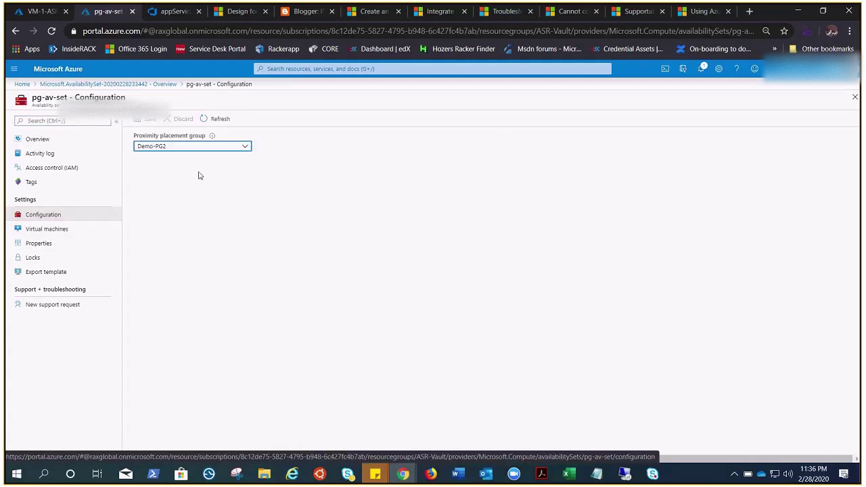
Find the proximity placement groups service and open Demo-PG2 to examine its group members
click(292, 69)
text(p)
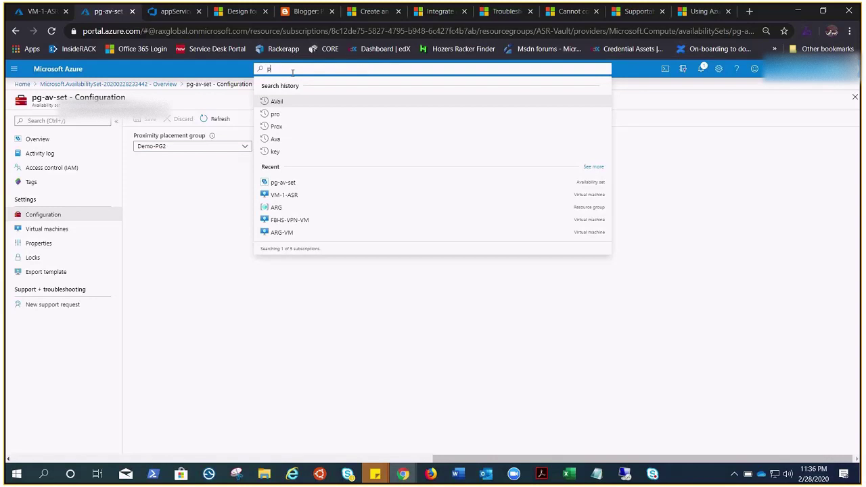
text(roximity)
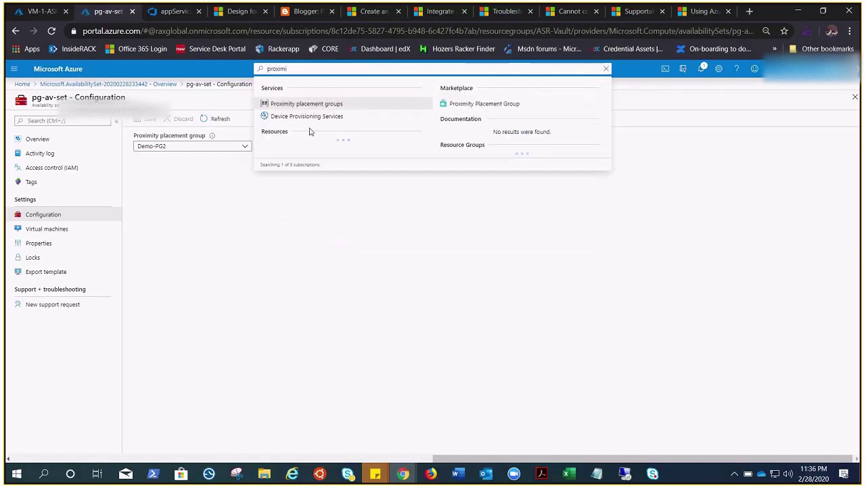
click(303, 107)
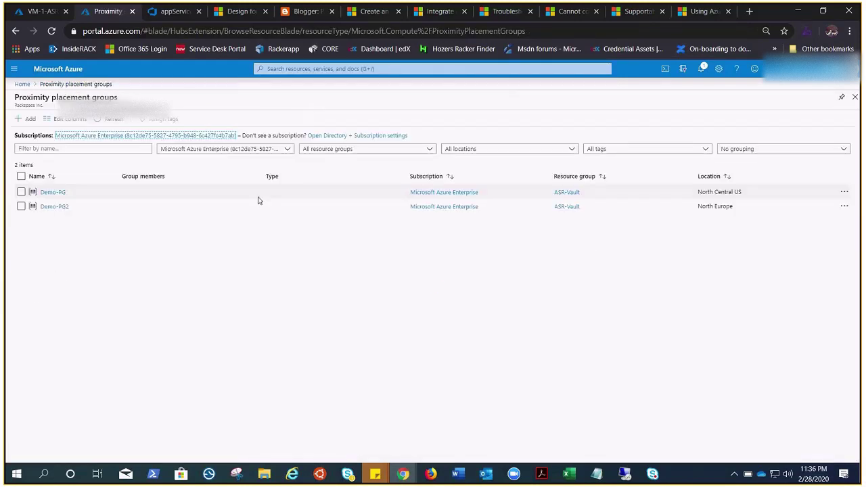
click(58, 207)
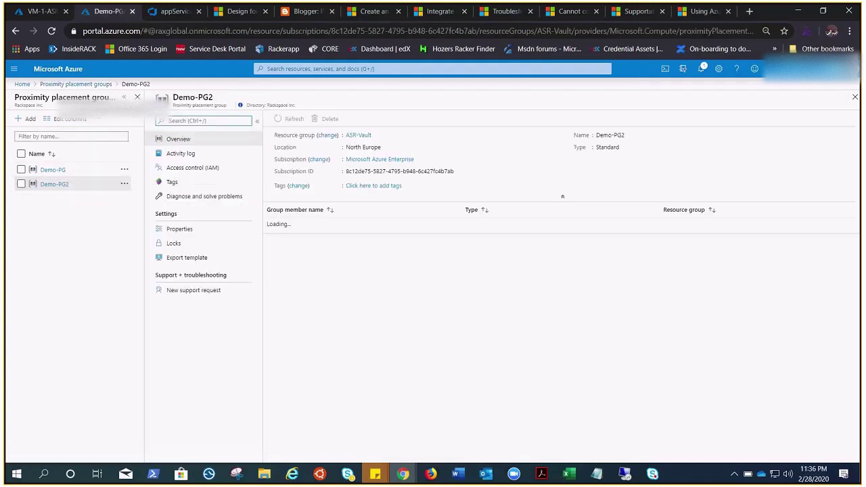